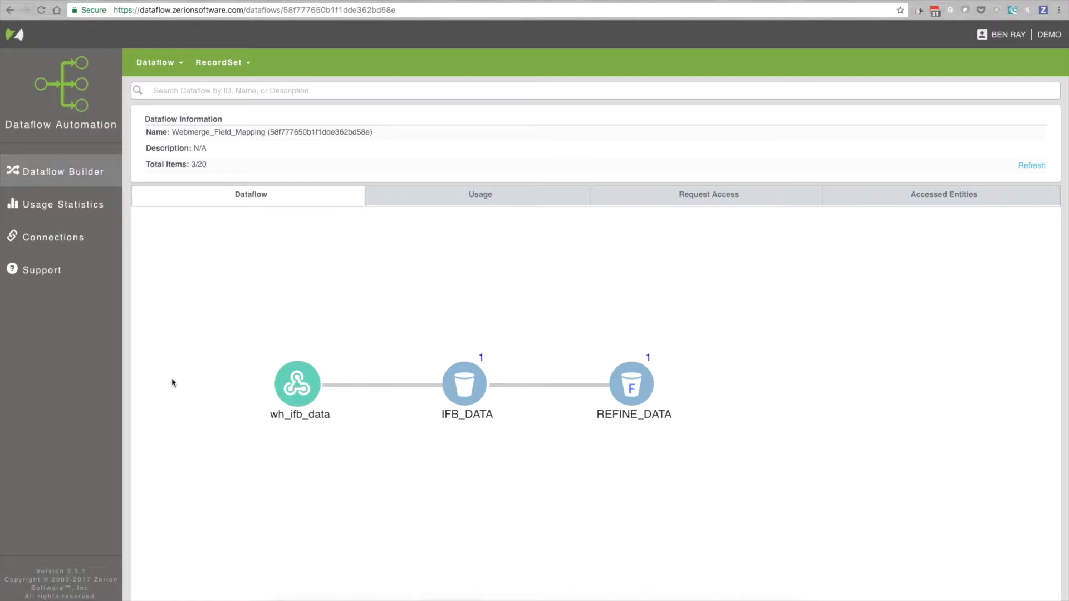
Step: View the full record stored in the IFB_DATA recordset, examining the ext and int field values, and return to the dataflow diagram
left_click(293, 386)
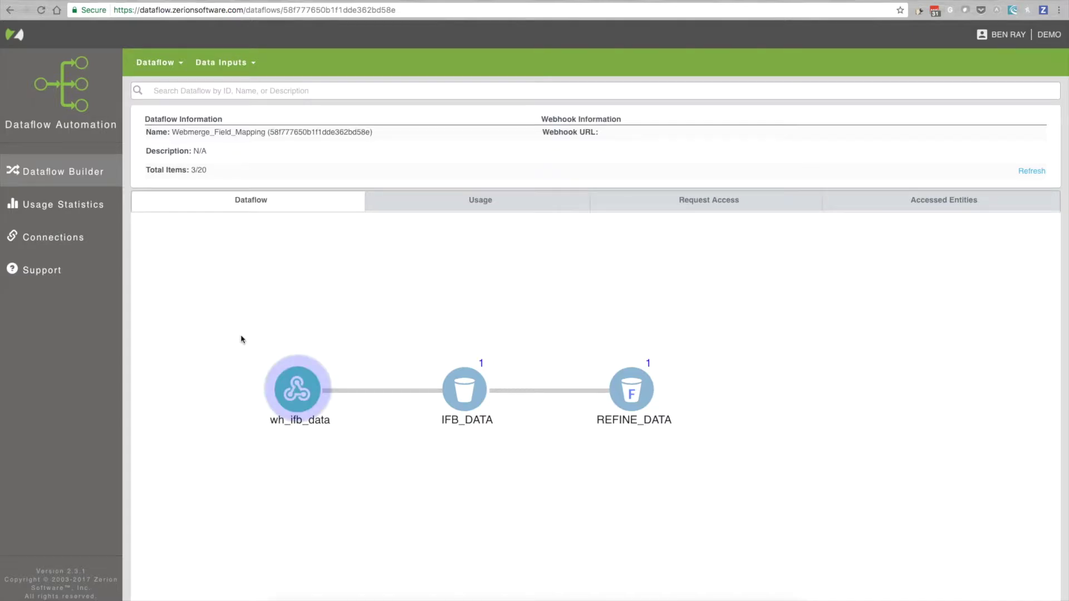
left_click(471, 406)
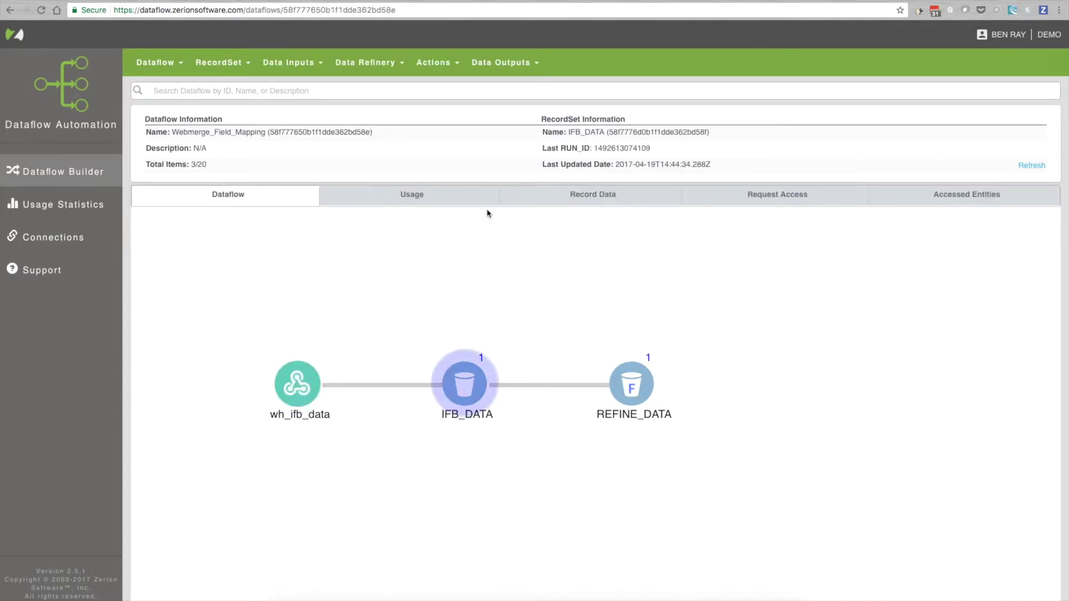
left_click(576, 202)
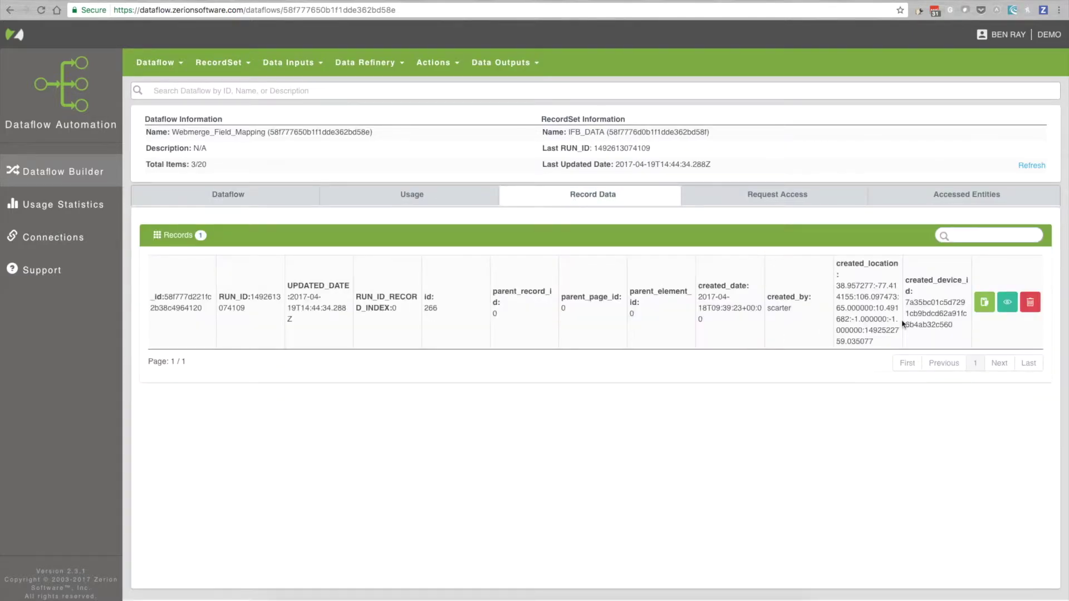
left_click(1008, 308)
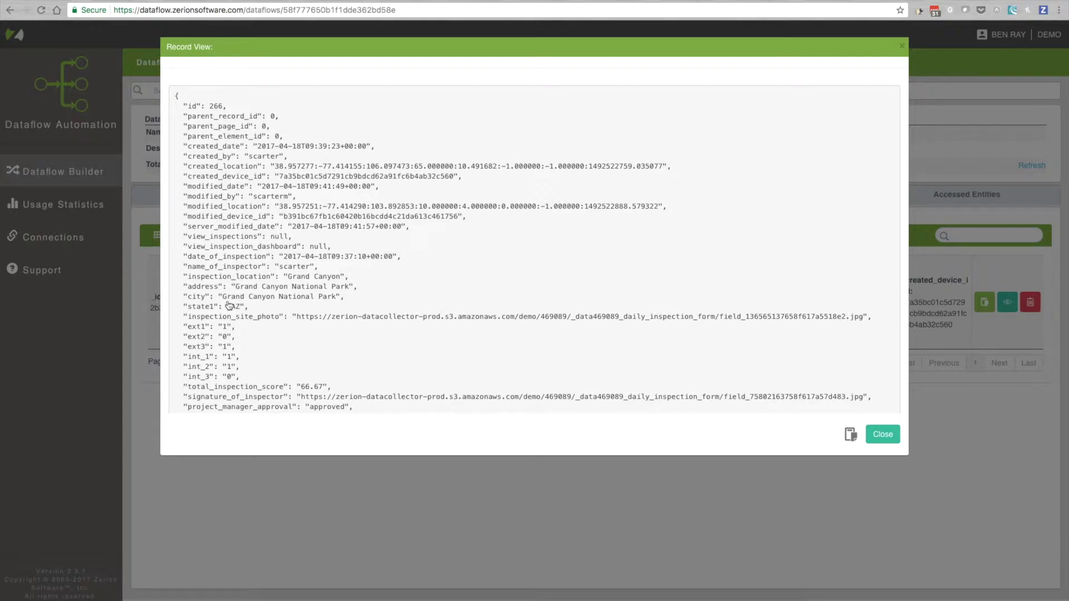
left_click_drag(244, 378, 180, 327)
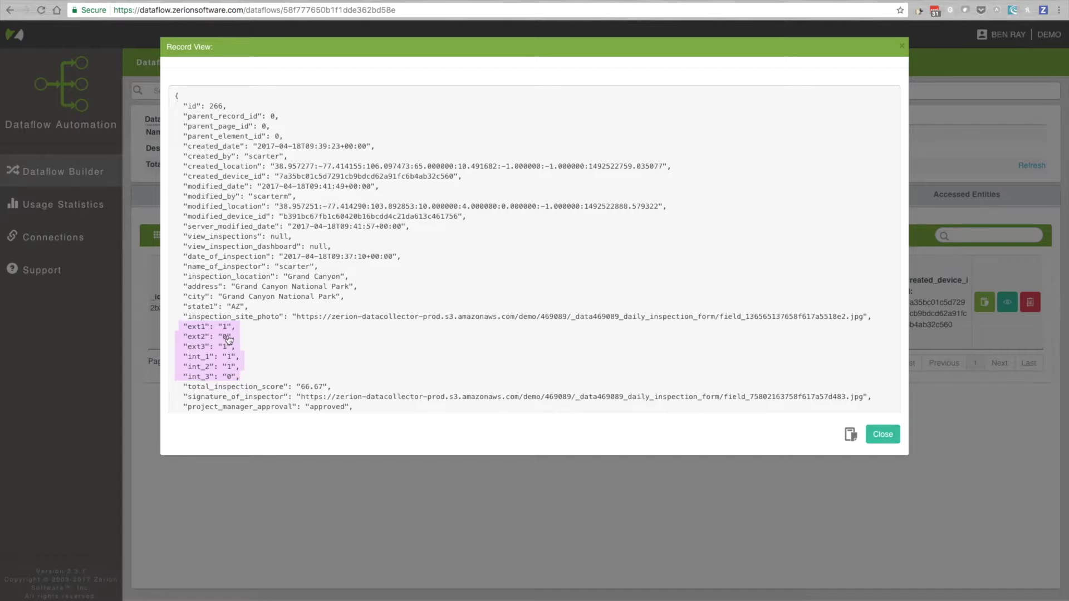
left_click(902, 49)
left_click(284, 202)
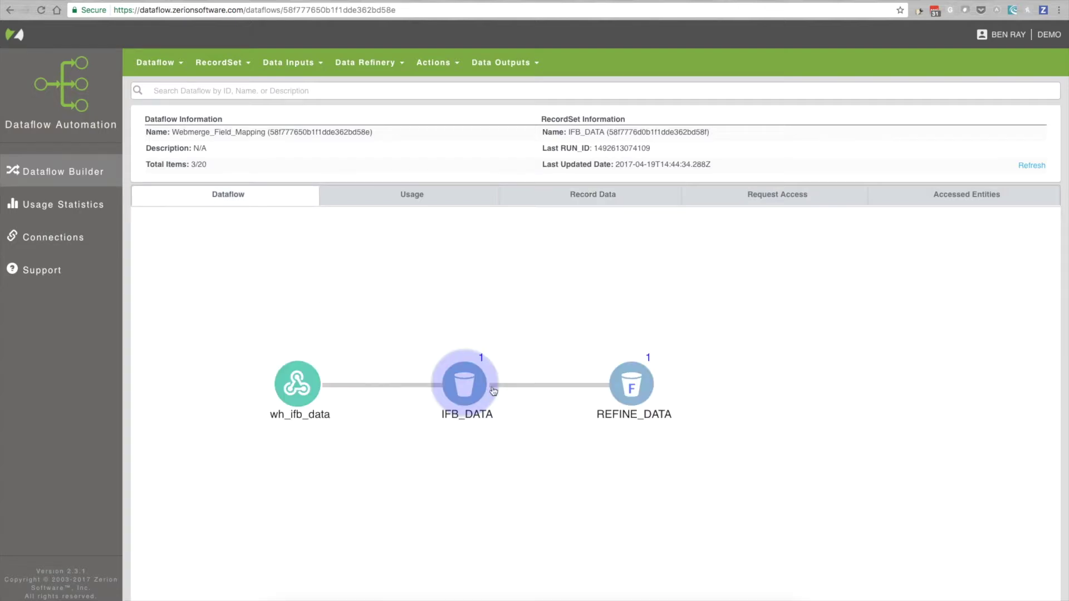
Step: View the full record stored in the REFINE_DATA recordset to check its refined values, and return to the dataflow diagram
left_click(620, 387)
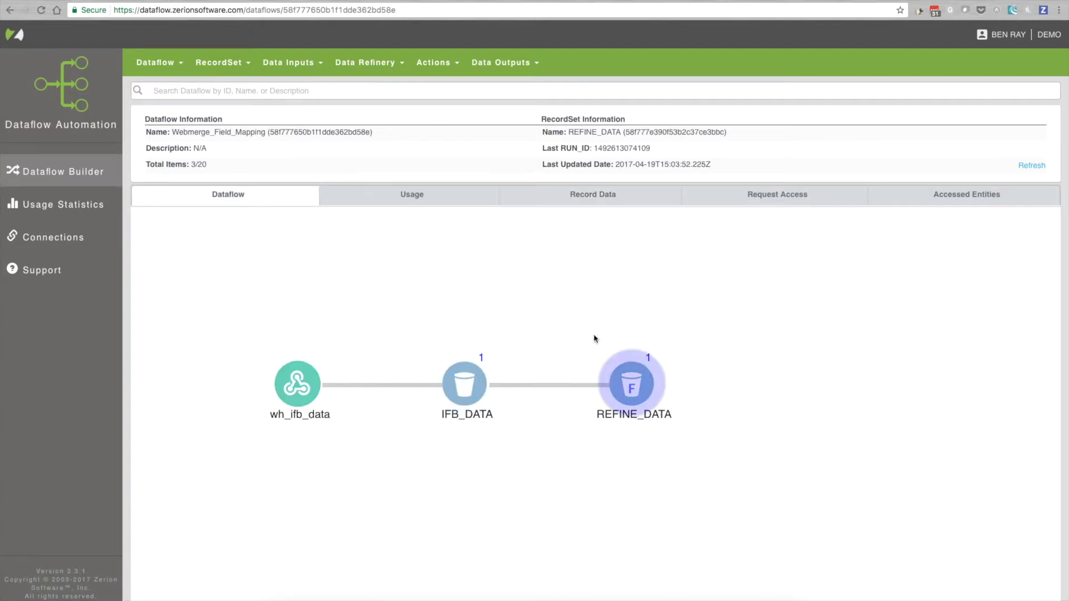
left_click(597, 203)
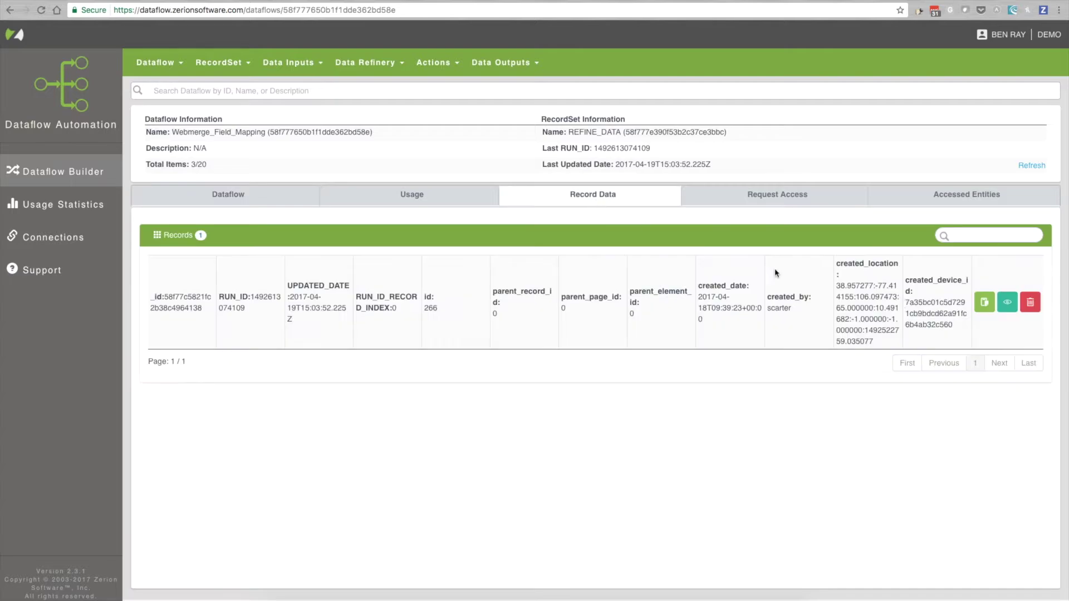
left_click(1003, 310)
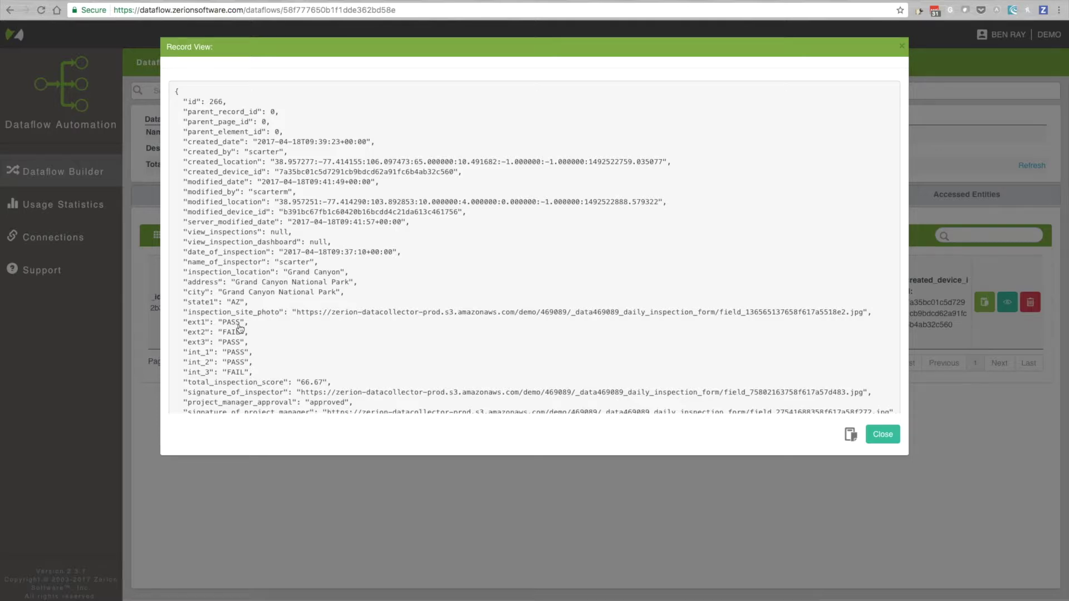
left_click(904, 47)
left_click(265, 199)
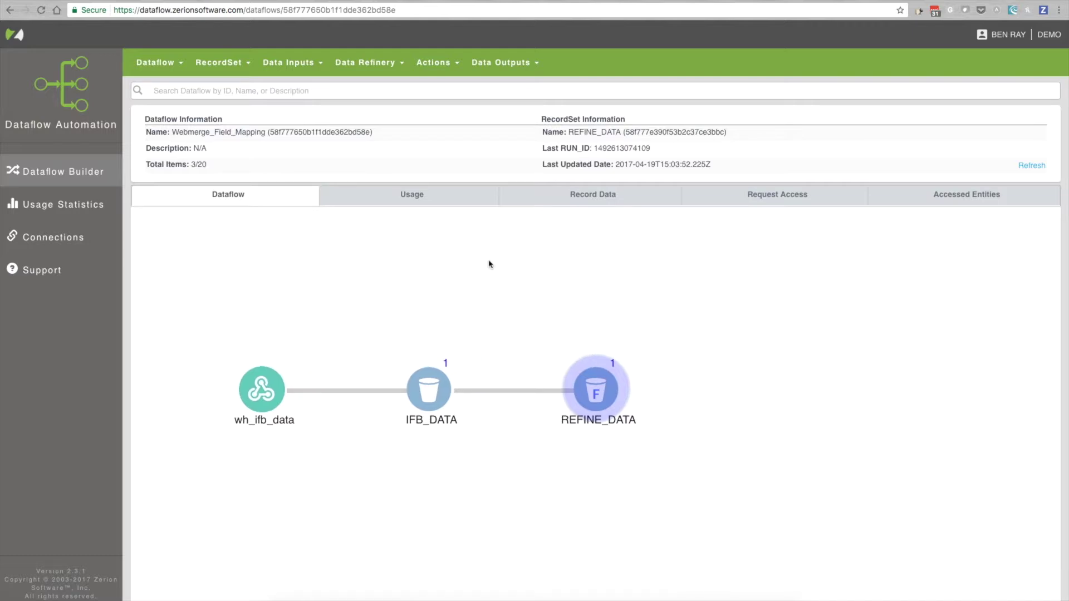
Step: Create a WebMerge Document action on the REFINE_DATA recordset and name it Webmerge
left_click(434, 63)
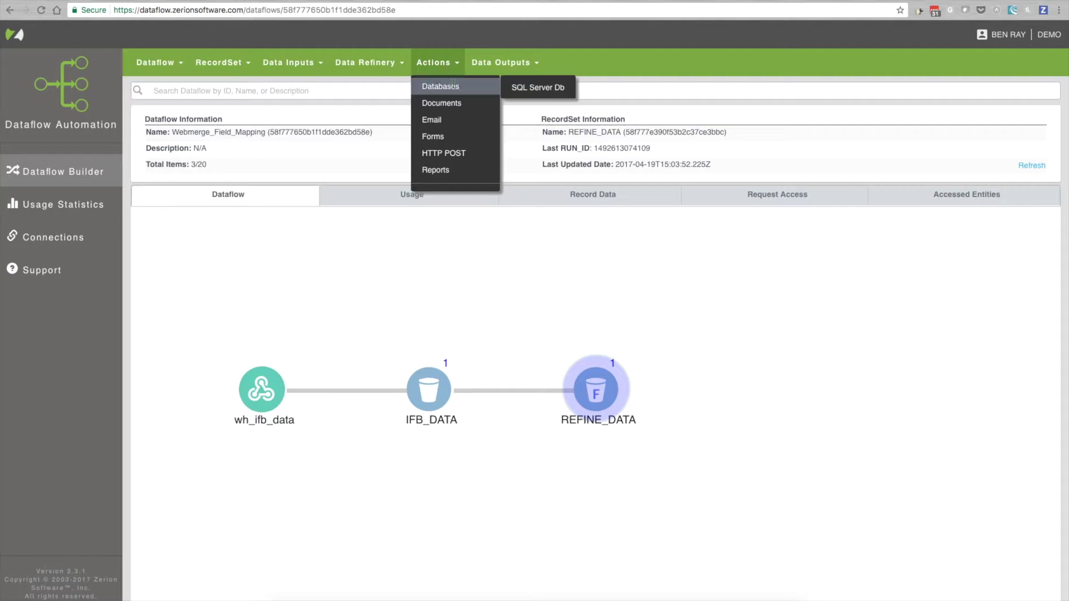
mouse_move(457, 102)
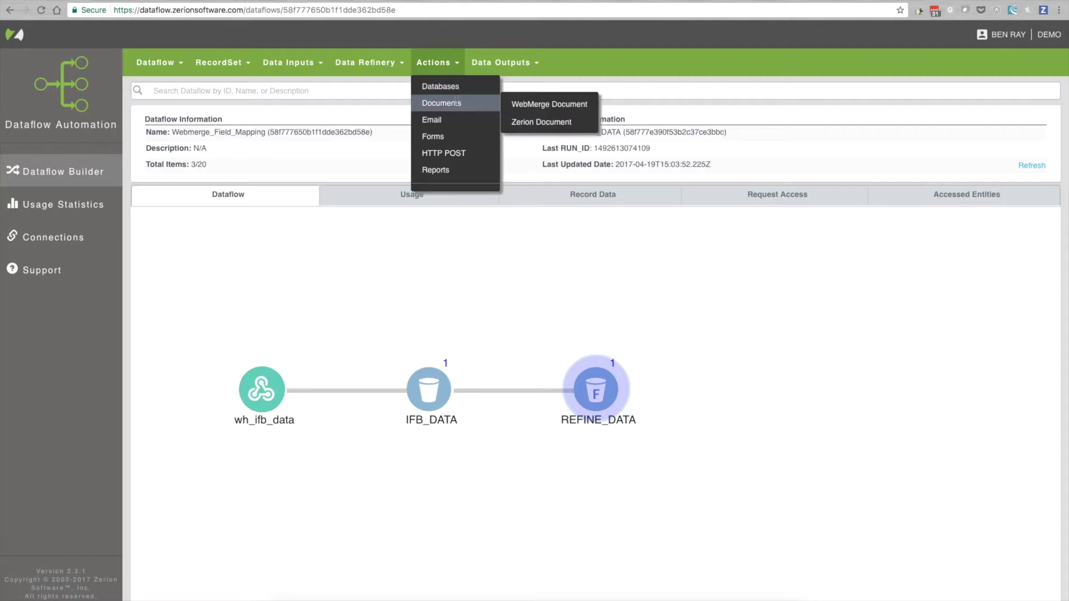
left_click(586, 109)
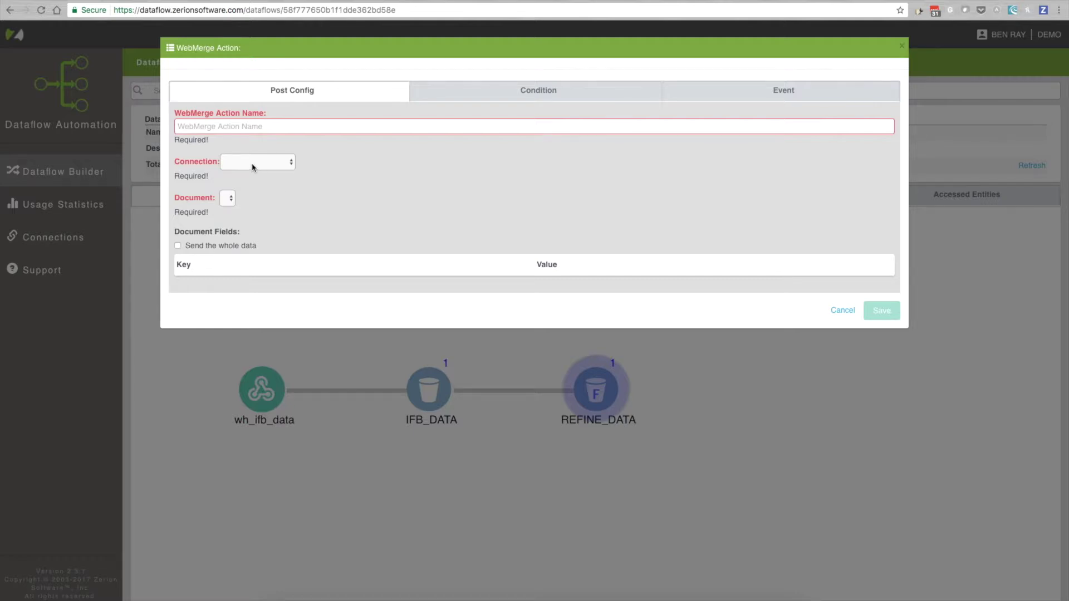
left_click(249, 126)
type("Webmerge")
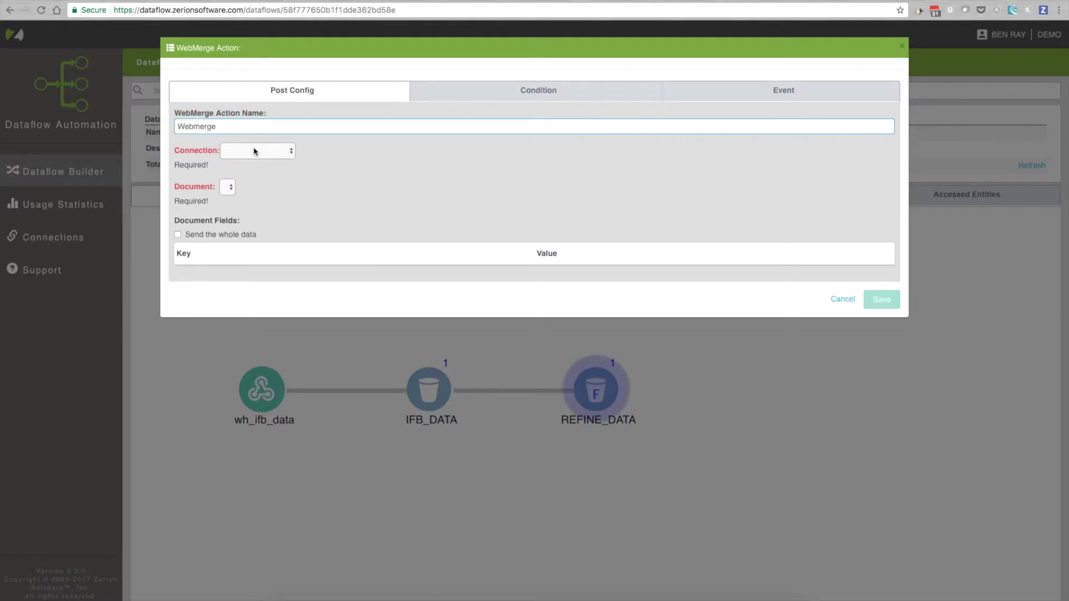
Step: Set the action's connection to Solutions Webmerge and its document to Building Inspection Demo (Residential)
left_click(254, 151)
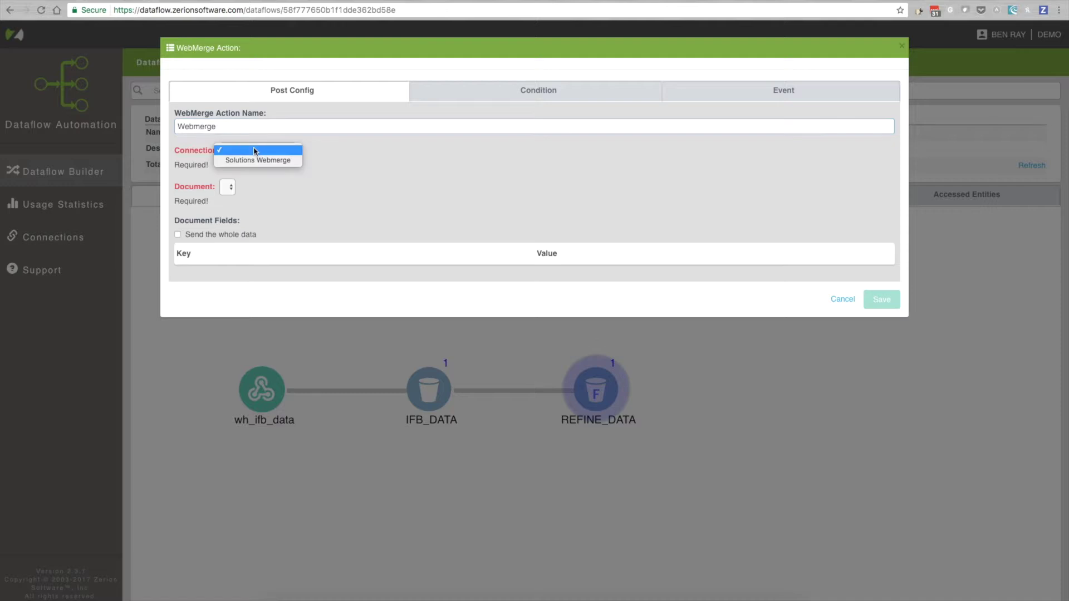
left_click(285, 162)
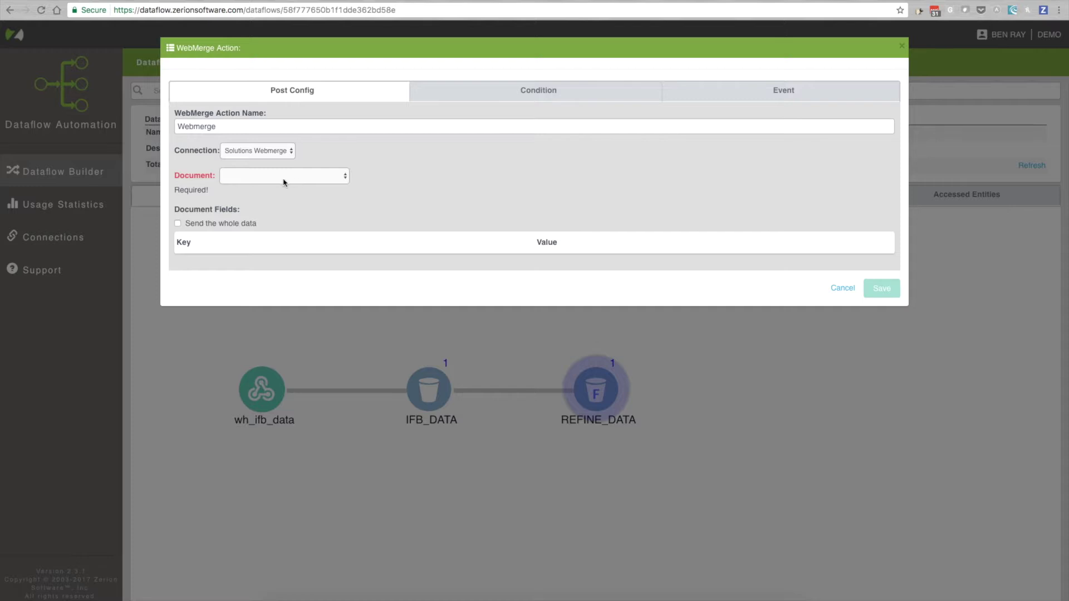
left_click(333, 178)
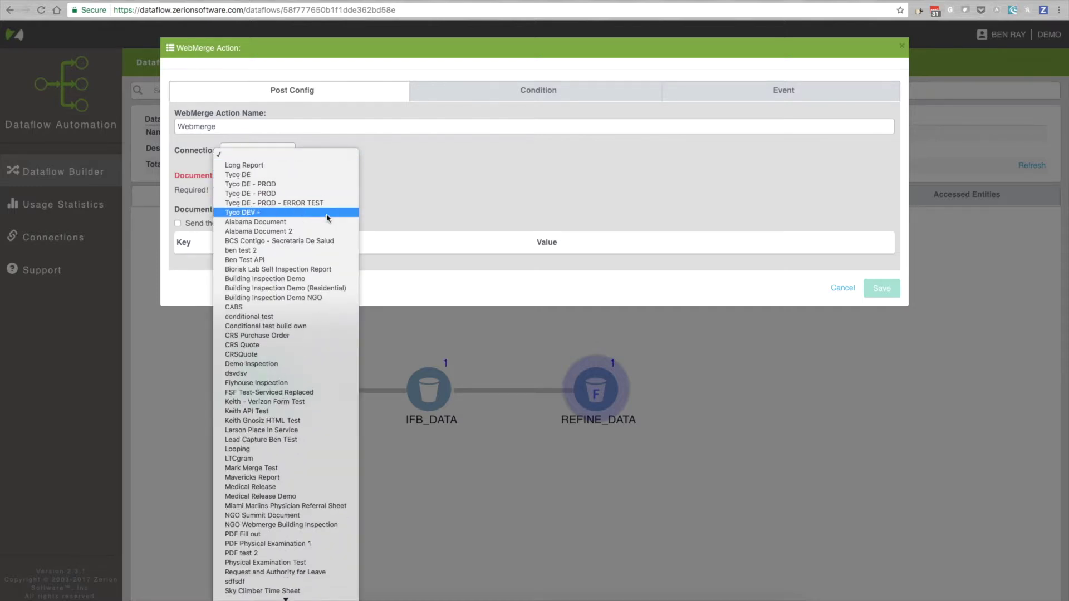
left_click(331, 290)
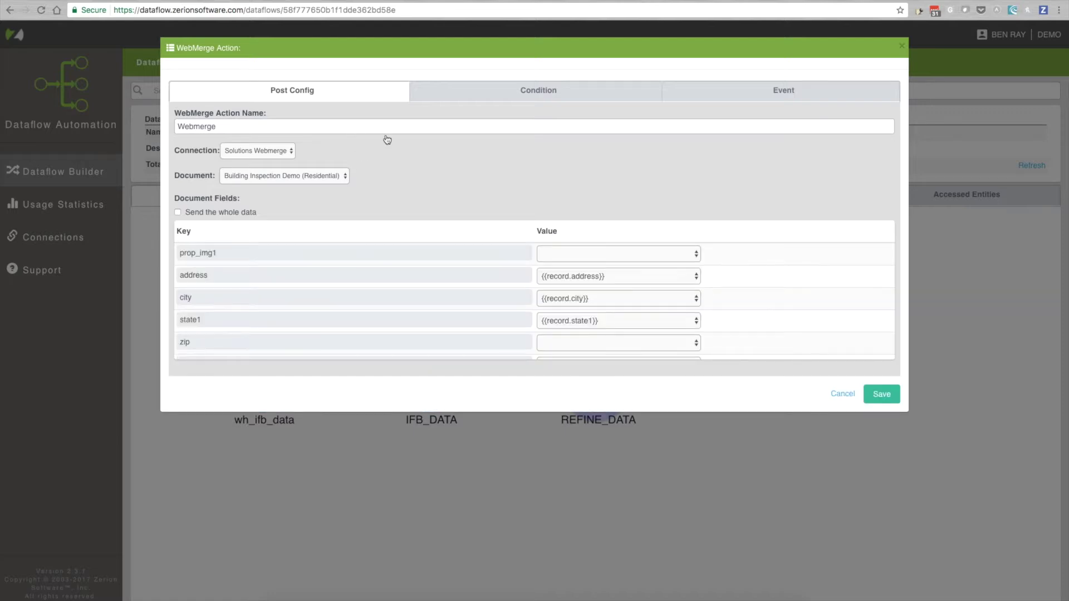
Step: Select {{record.address}} as the value for the address document field
scroll(356, 262, "down", 1)
scroll(327, 267, "up", 1)
left_click(579, 277)
left_click(587, 276)
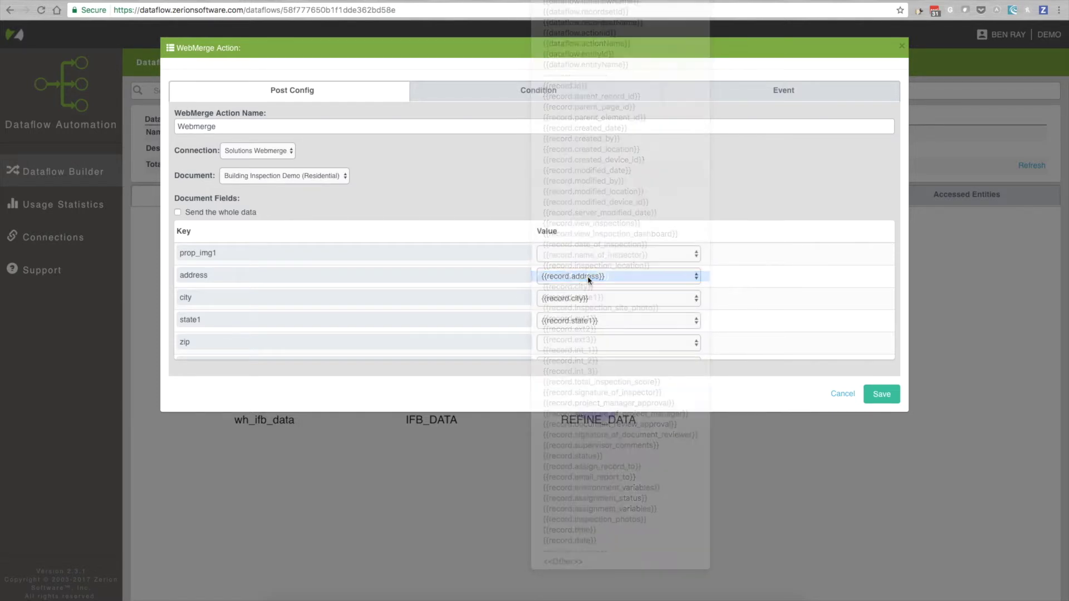
Step: Map the insured_name document field to {{record.inspection_location}}
scroll(509, 279, "down", 2)
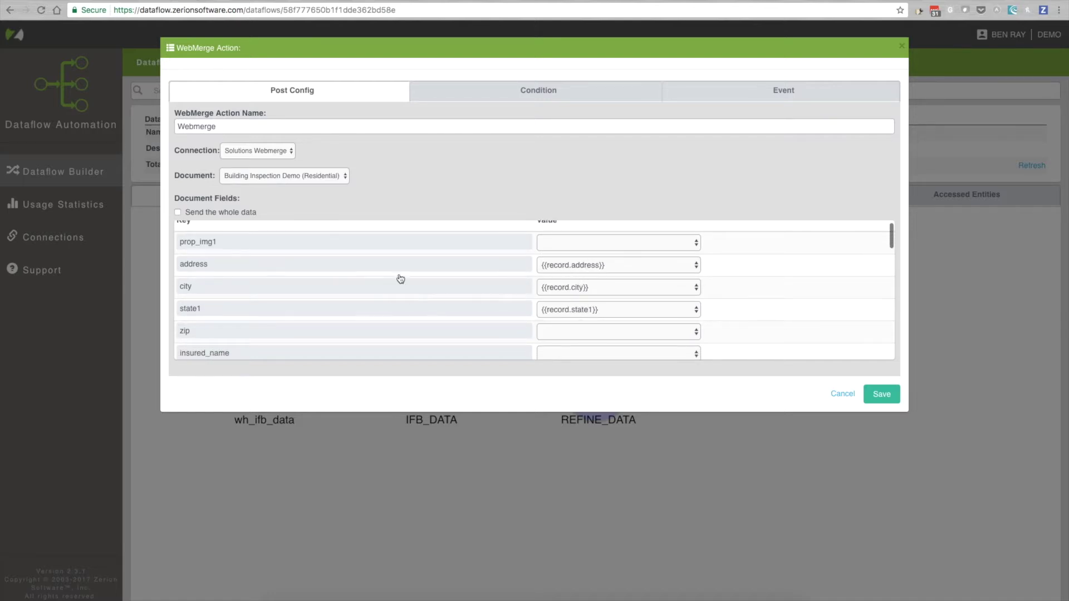
scroll(590, 312, "down", 2)
left_click(582, 337)
scroll(590, 390, "down", 5)
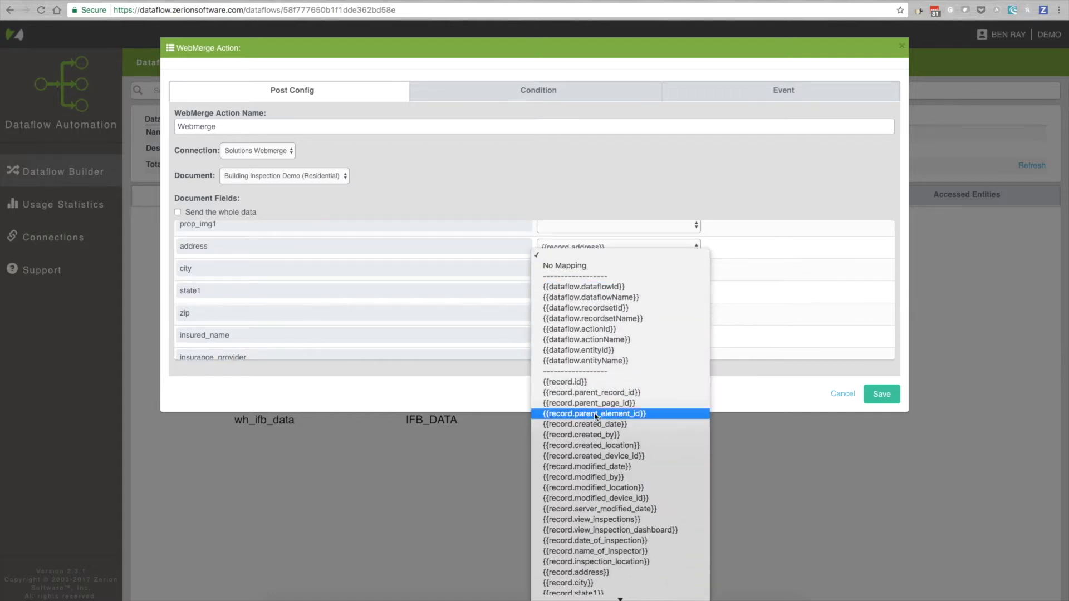
scroll(596, 418, "down", 2)
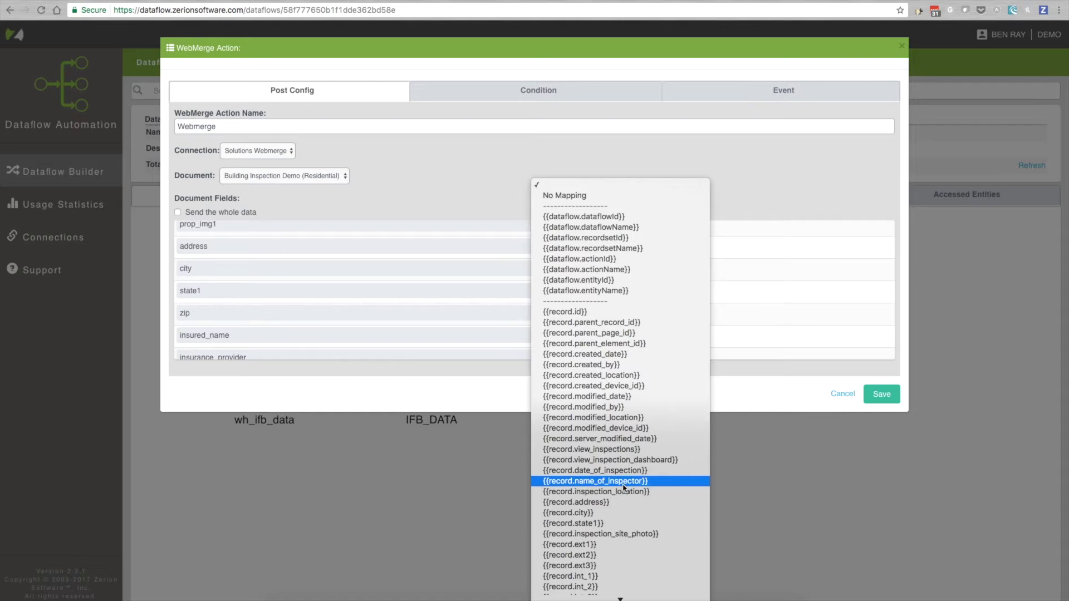
left_click(629, 492)
Step: Map the insurance_provider document field to {{record.name_of_inspector}}
scroll(550, 313, "down", 3)
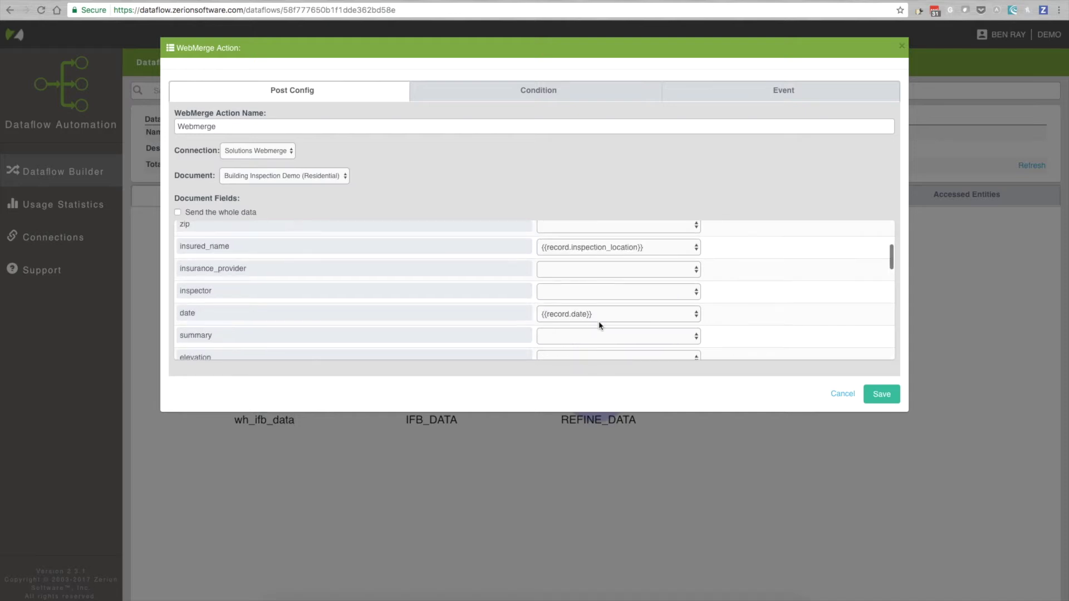
left_click(580, 269)
scroll(618, 412, "down", 2)
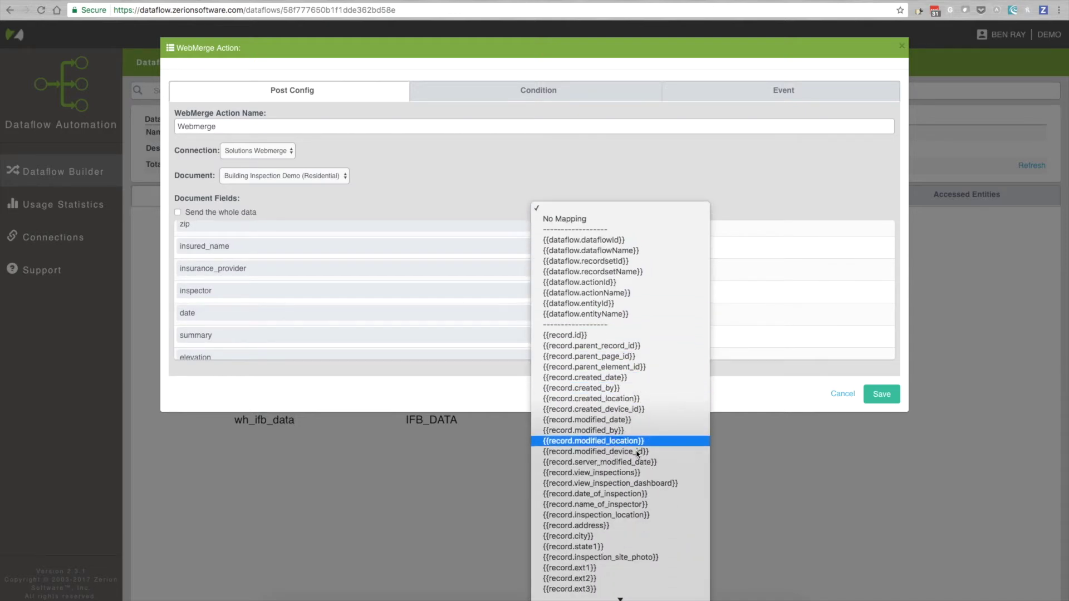
left_click(623, 505)
Step: Review the remaining document fields without mapping dist_coast, and save the WebMerge action
scroll(599, 267, "down", 3)
scroll(591, 280, "down", 1)
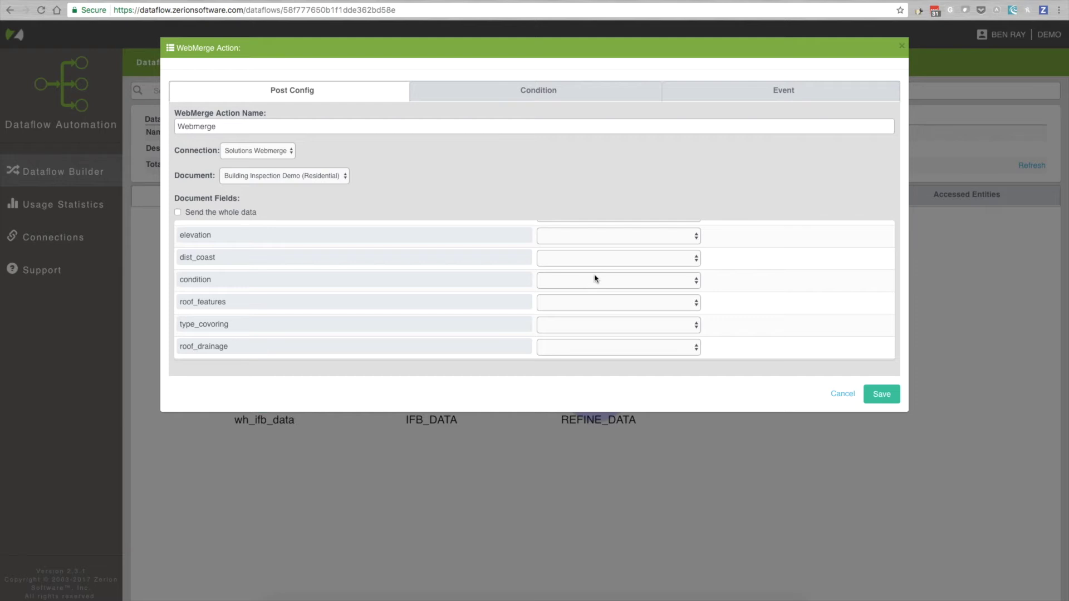
left_click(593, 258)
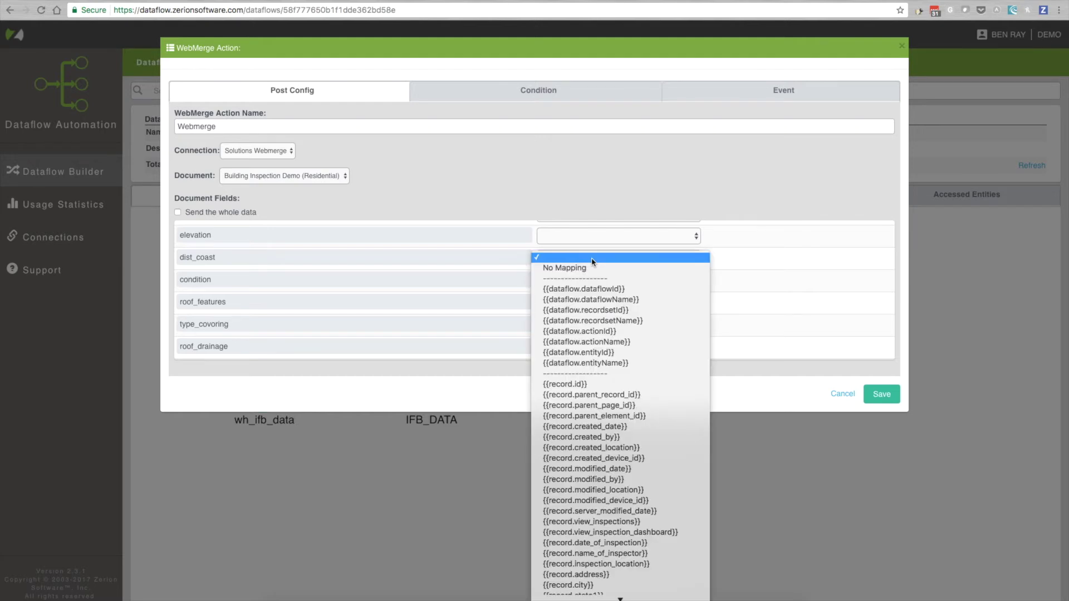
scroll(611, 344, "down", 5)
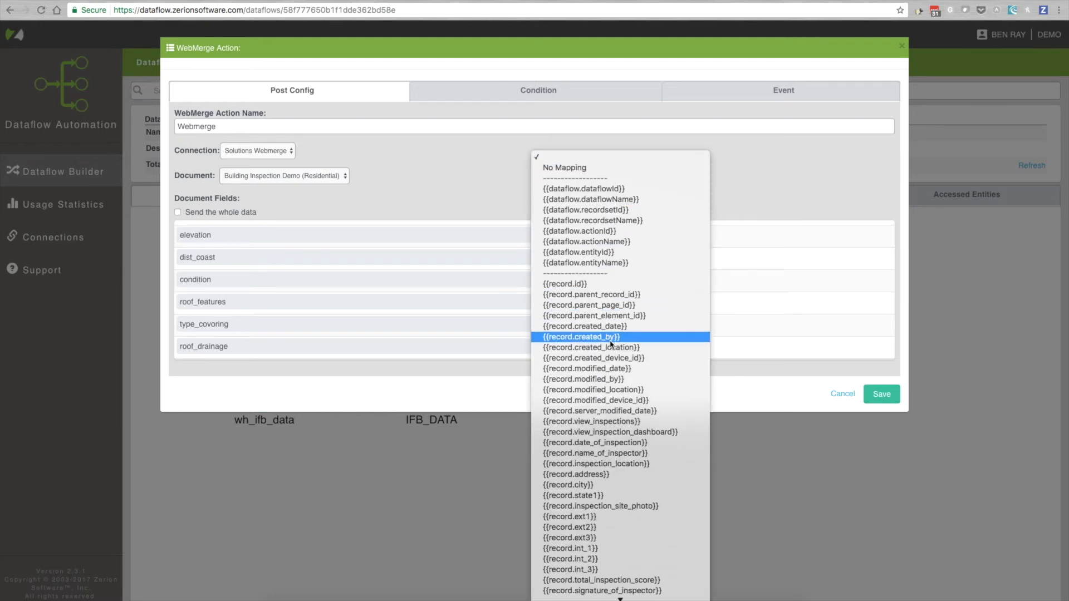
left_click(438, 297)
scroll(580, 306, "down", 10)
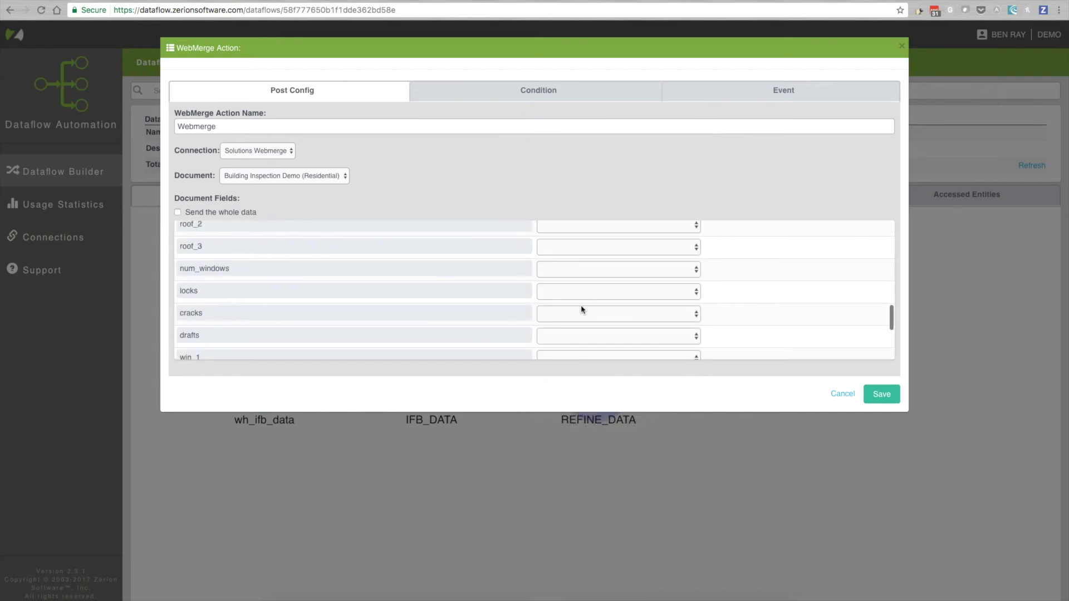
left_click(882, 395)
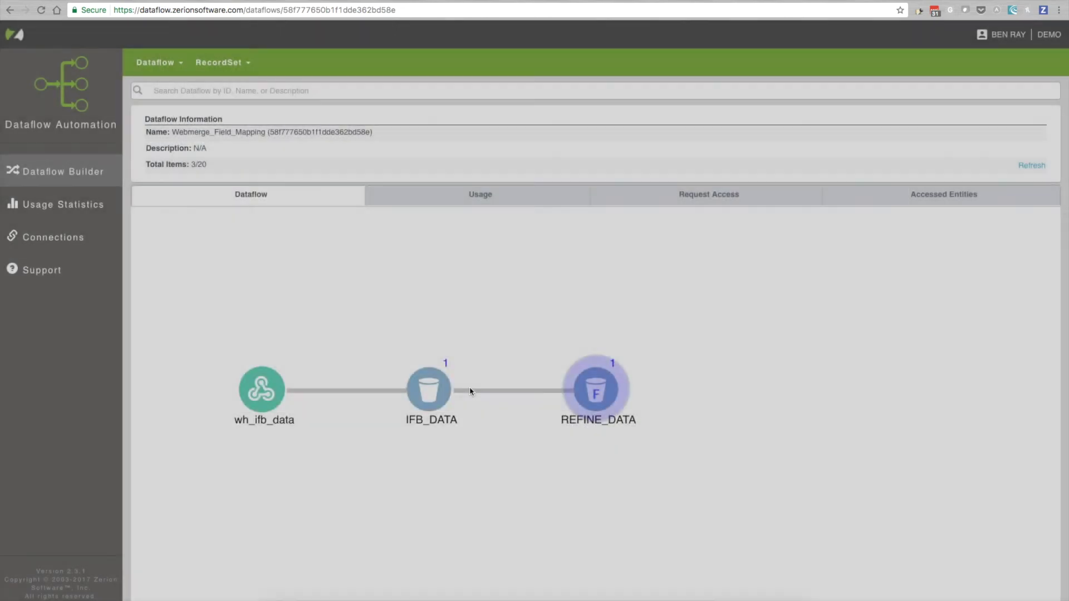